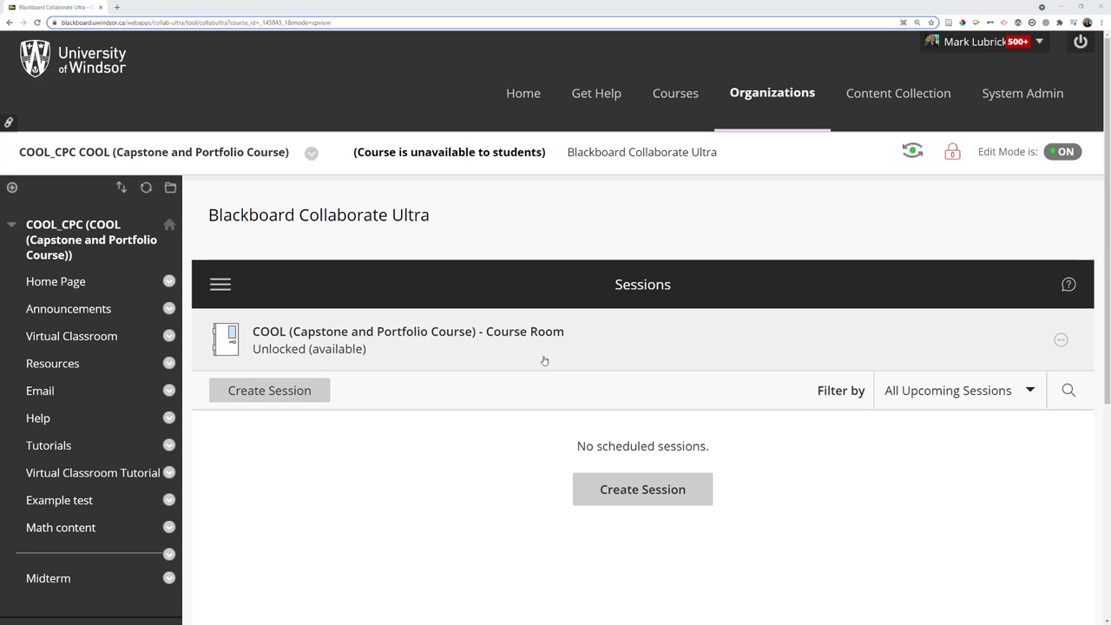
# Open the course room's details, lock the course room, and close the details.
pyautogui.click(437, 354)
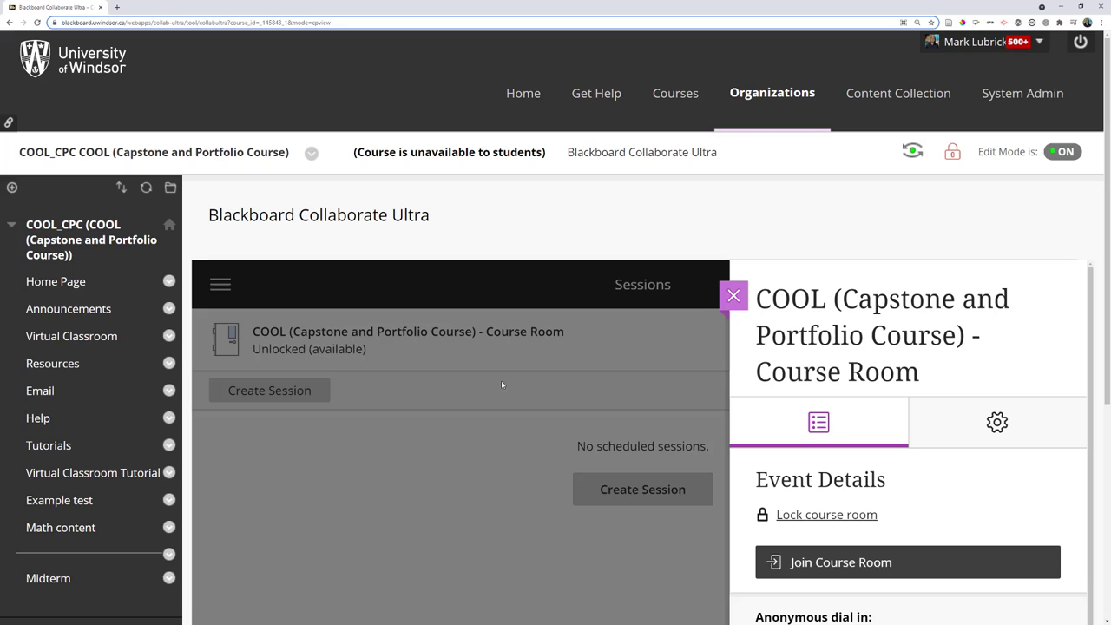
pyautogui.click(821, 515)
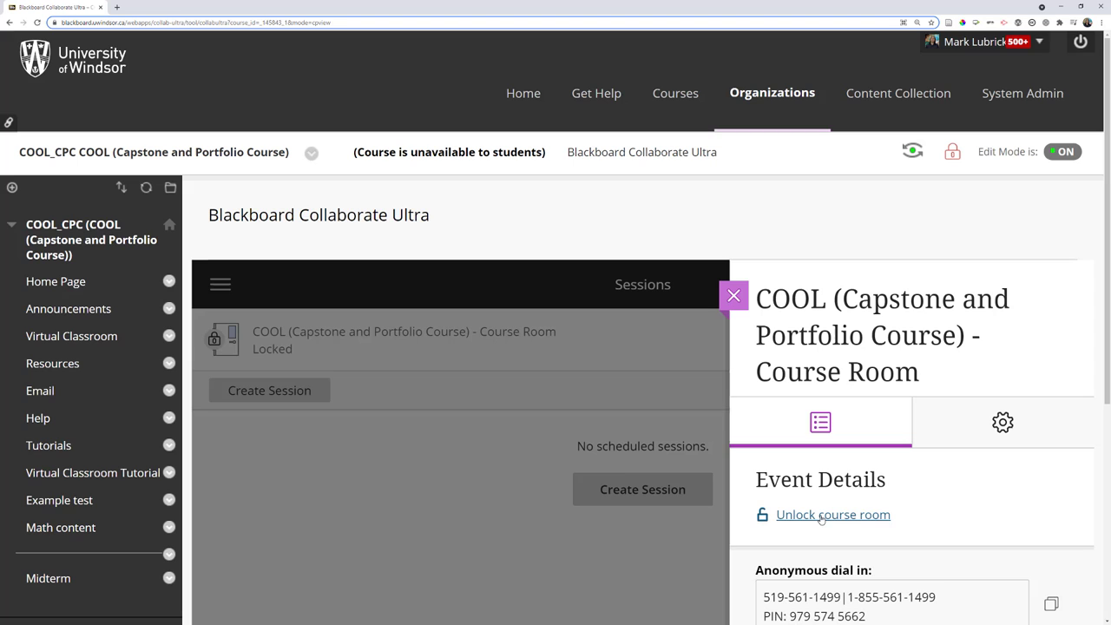
pyautogui.click(337, 559)
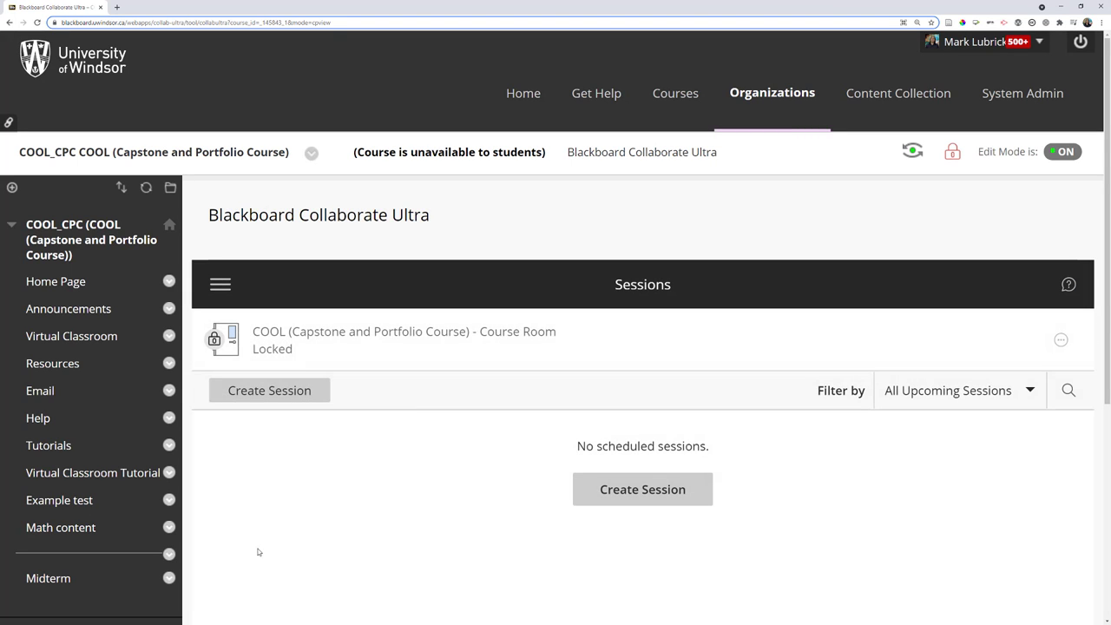
# Reopen the course room's details, unlock the course room, and close the details.
pyautogui.click(387, 343)
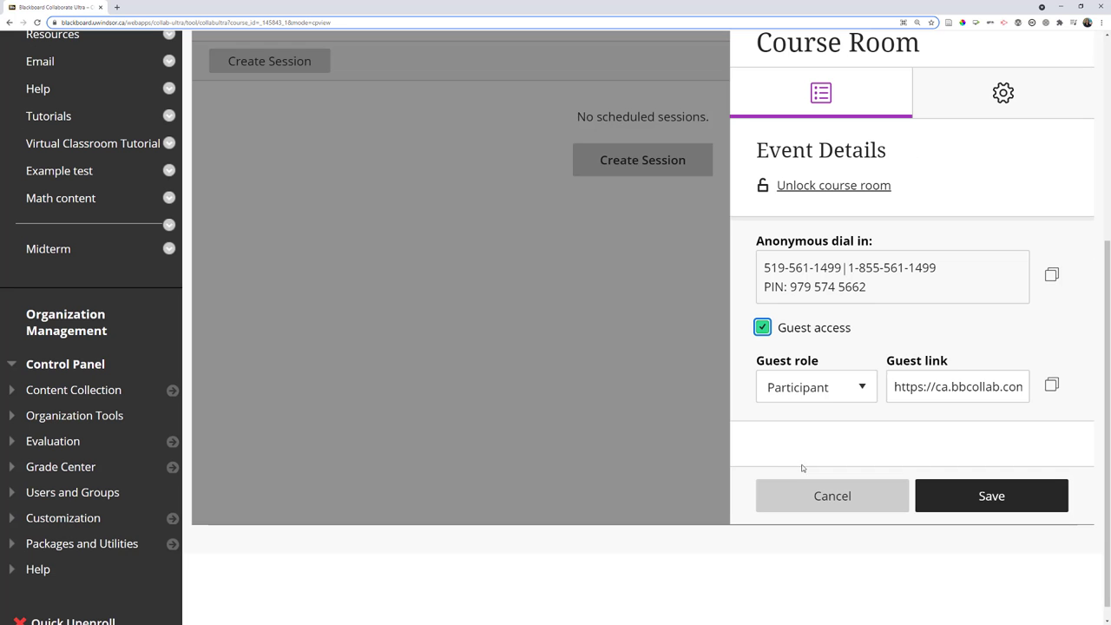
pyautogui.click(812, 186)
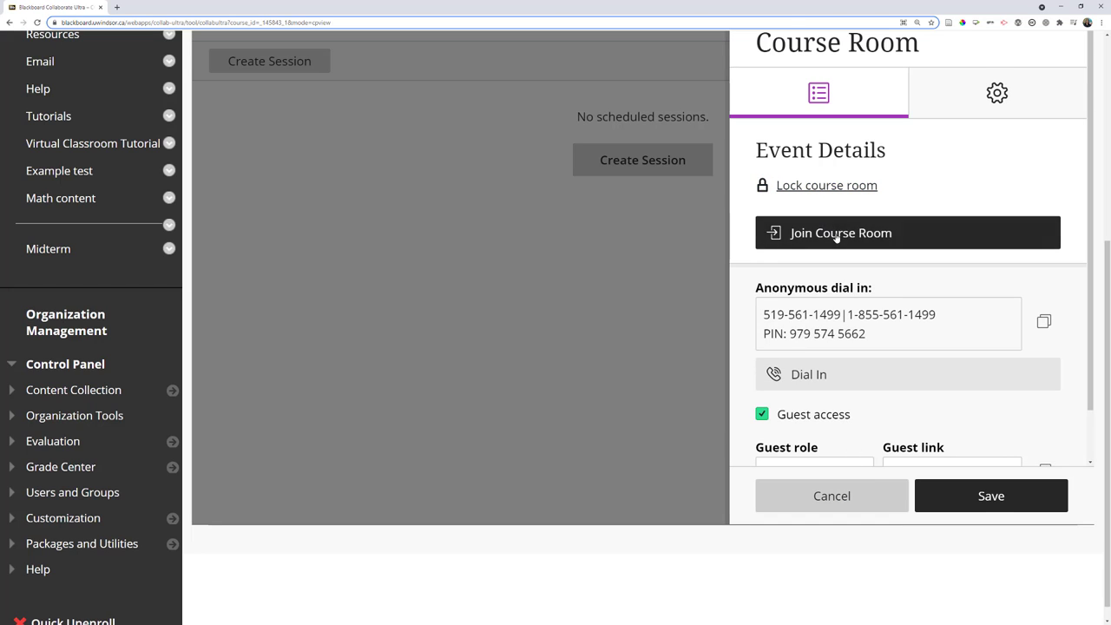
pyautogui.scroll(3, 789, 235)
pyautogui.click(734, 140)
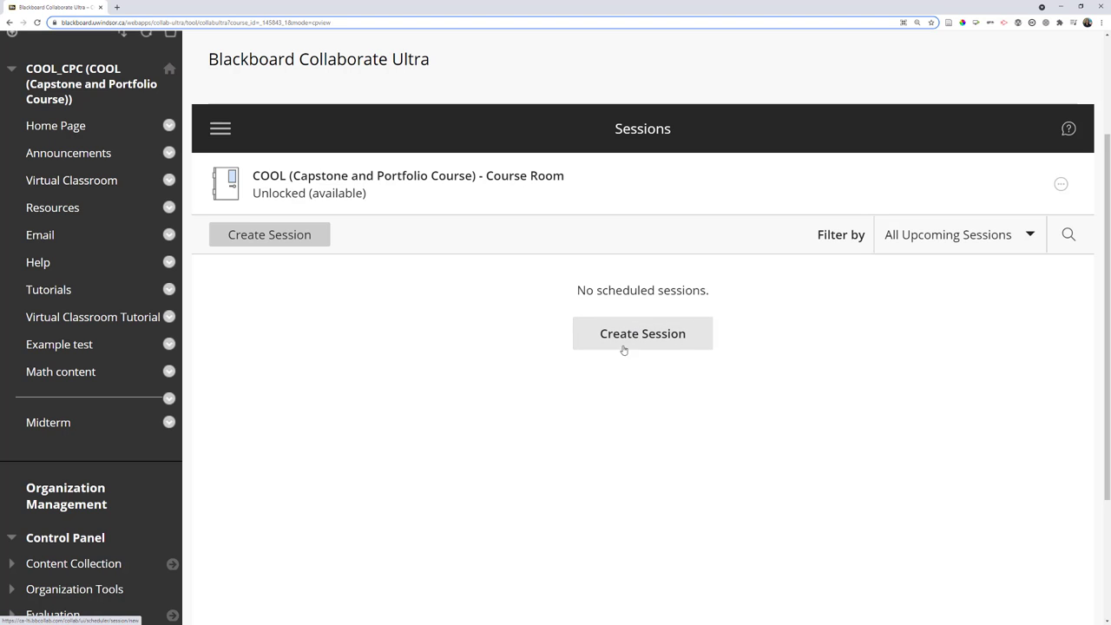
# Start creating a new session and name it asdfasfa.
pyautogui.click(641, 338)
pyautogui.click(816, 164)
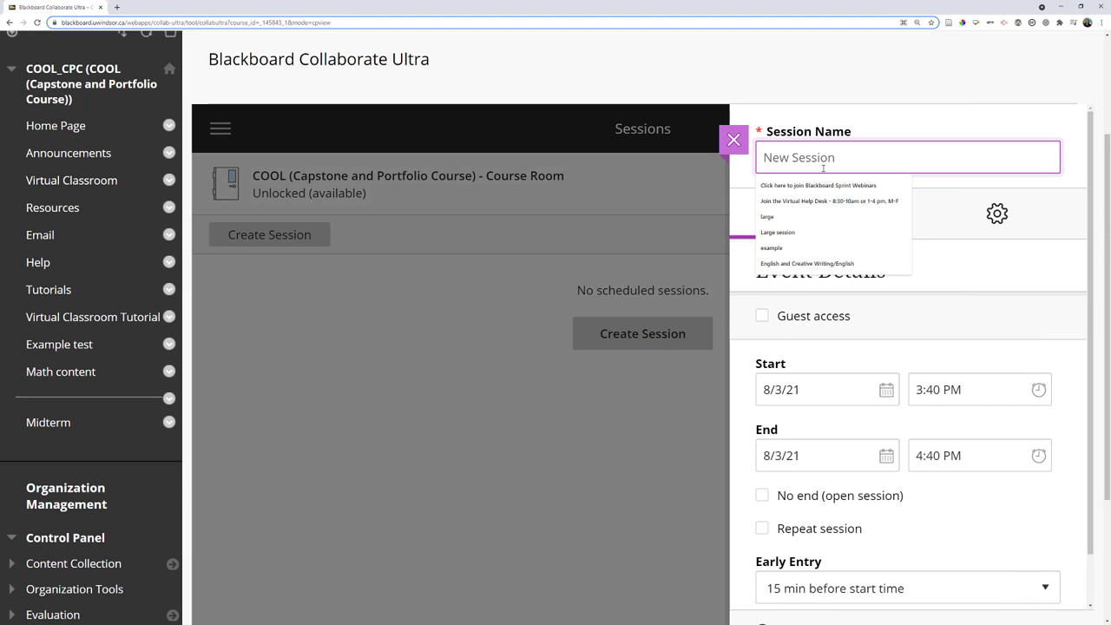
pyautogui.write('asdfasfa')
pyautogui.hotkey('ctrl', 'a')
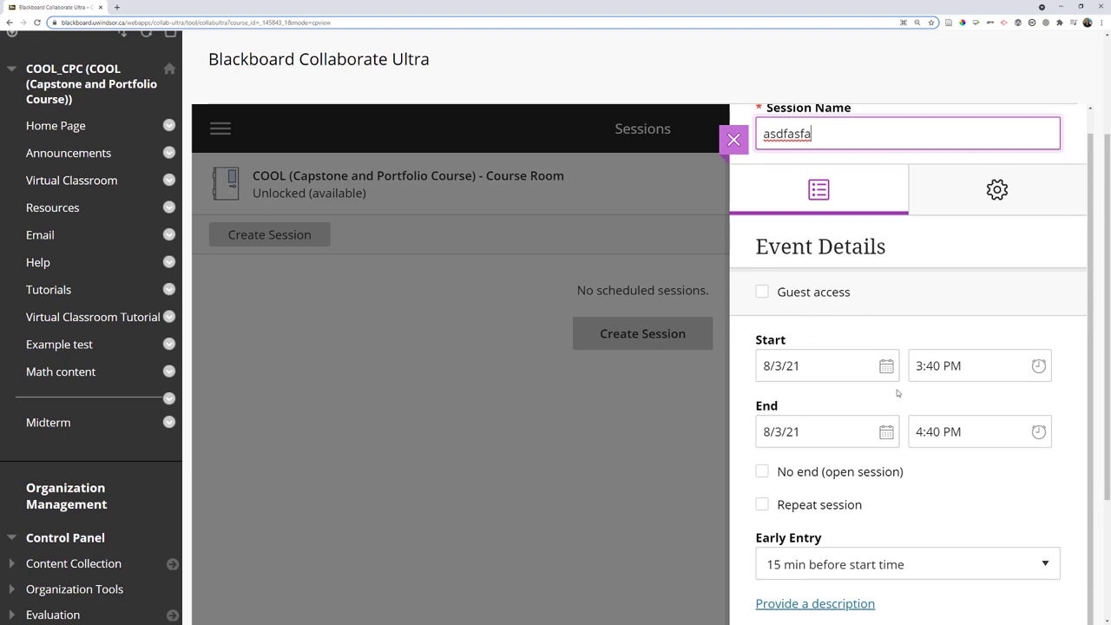
# Turn on session repetition for the new session and add Thursday to its weekly repeat days.
pyautogui.scroll(-2, 903, 295)
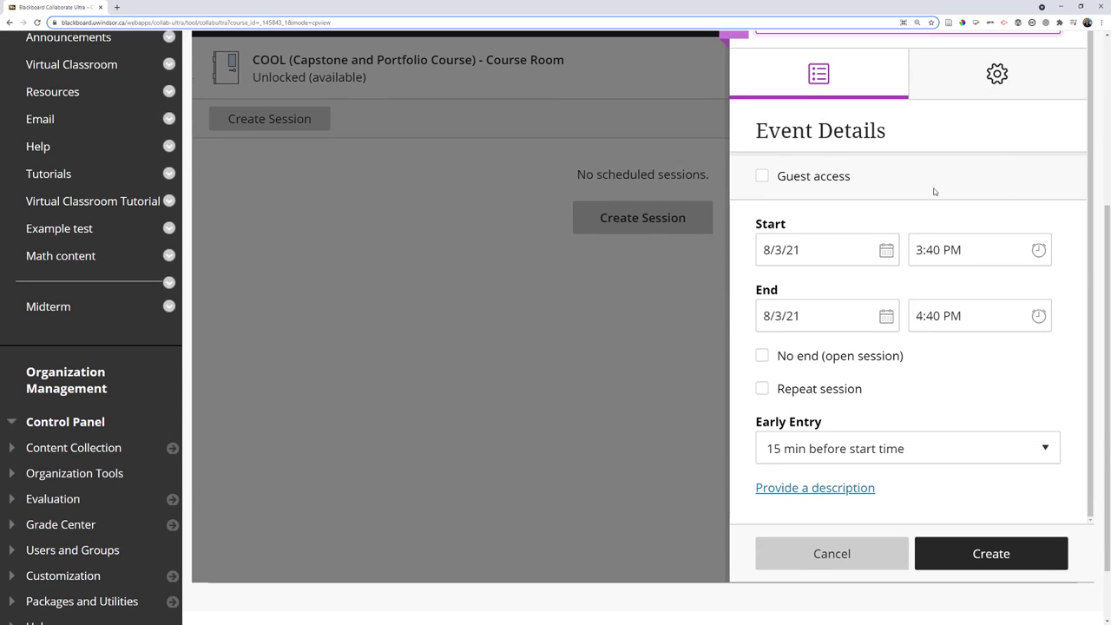
pyautogui.click(822, 254)
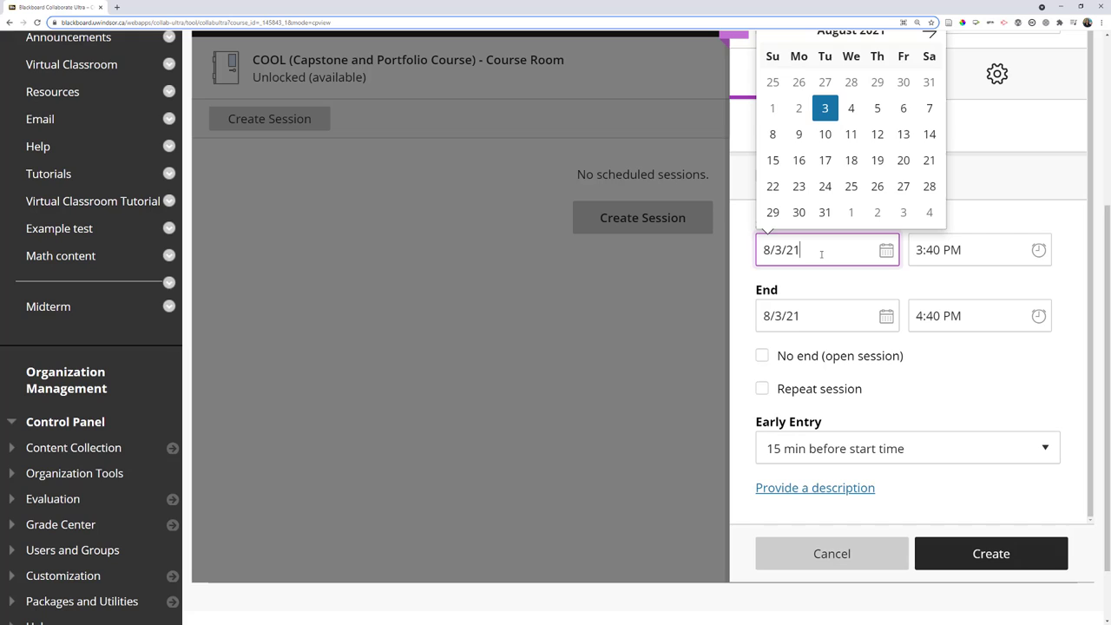
pyautogui.click(810, 393)
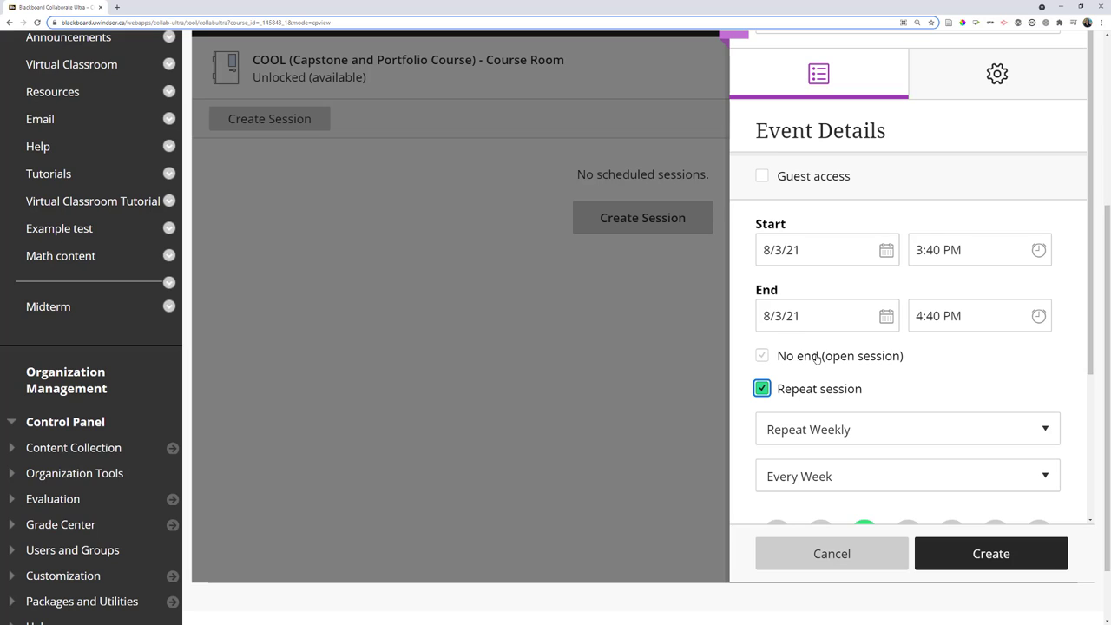
pyautogui.scroll(-1, 816, 363)
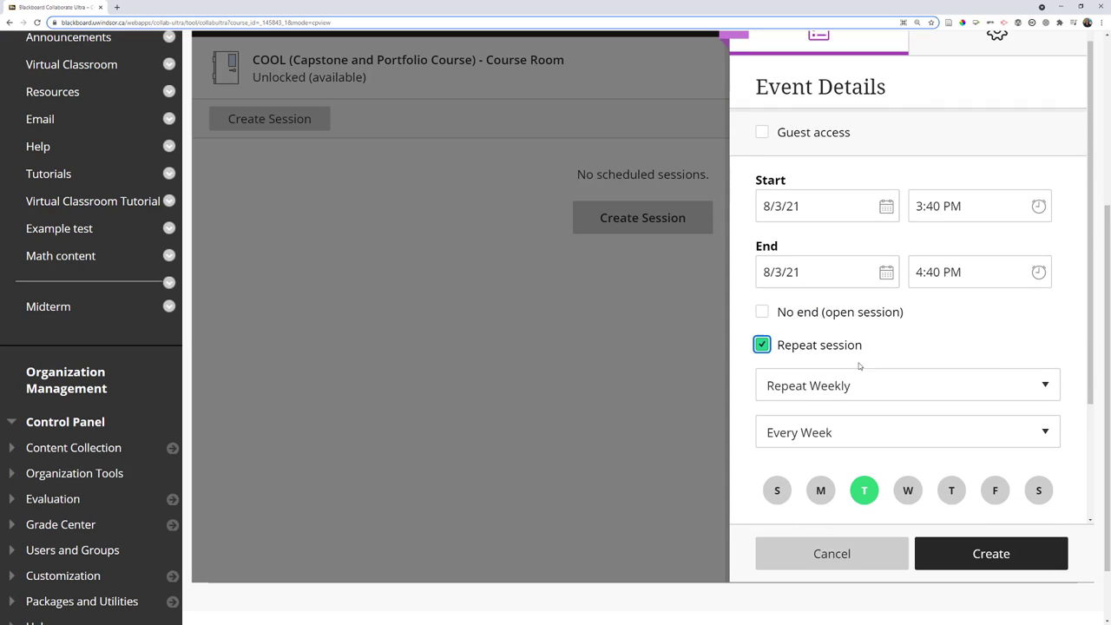
pyautogui.click(953, 477)
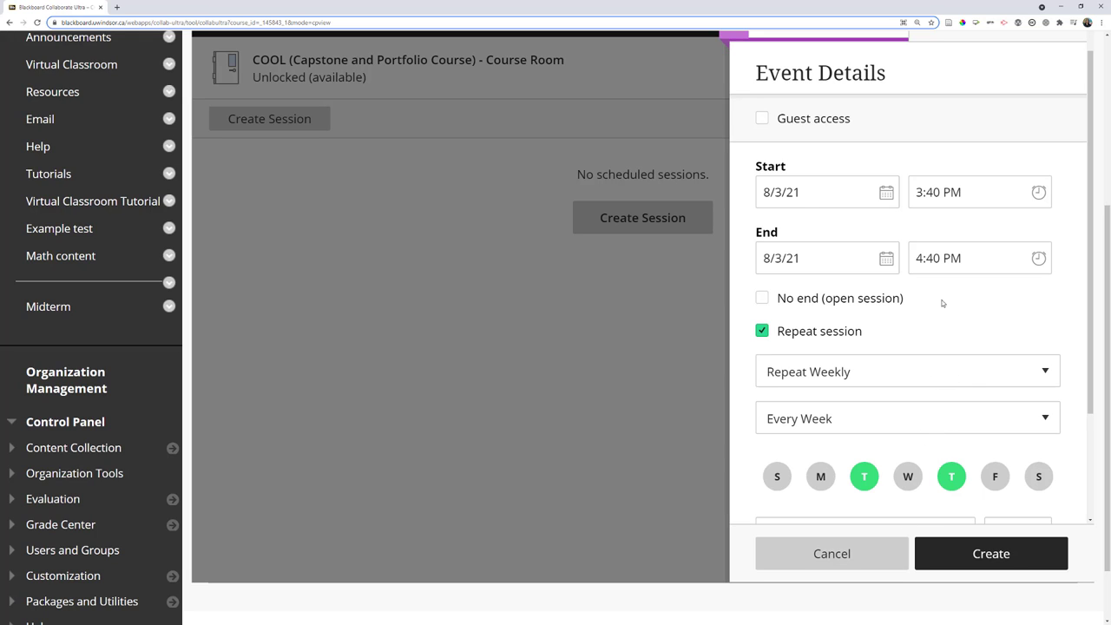
pyautogui.scroll(1, 934, 356)
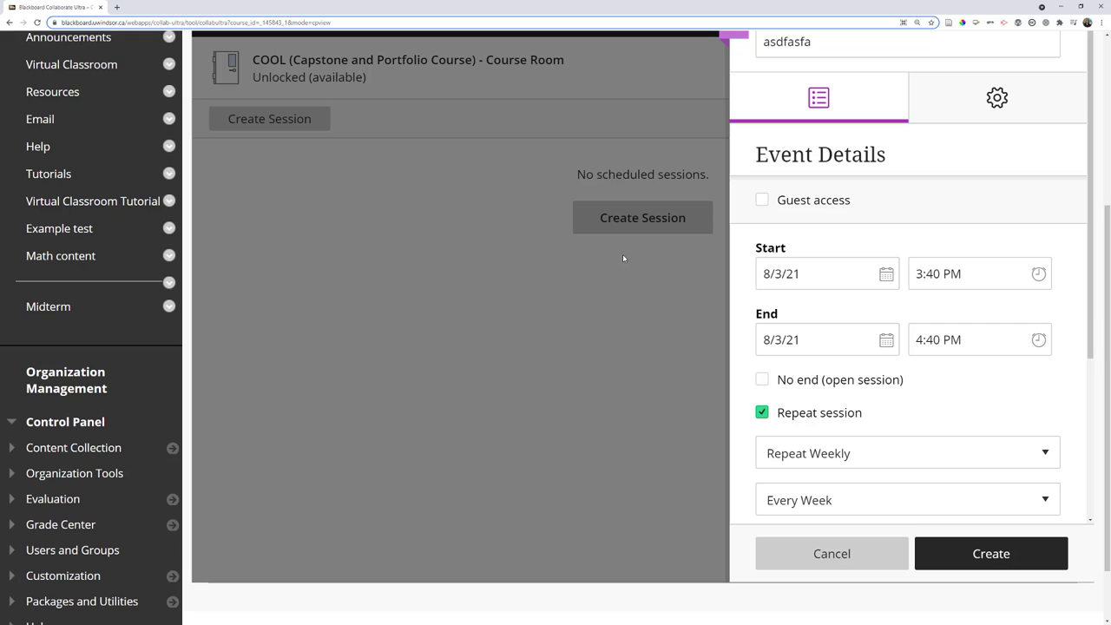
pyautogui.scroll(-1, 929, 369)
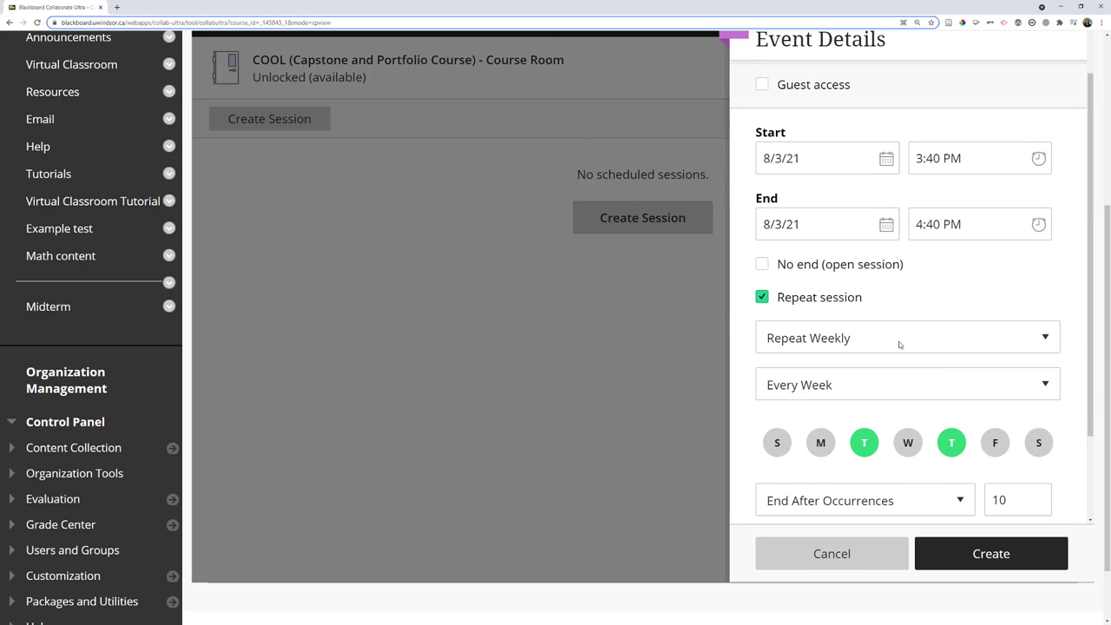
# Make the repeating session use End On Date, and choose early entry of 15 min before start time.
pyautogui.scroll(-1, 901, 346)
pyautogui.click(922, 382)
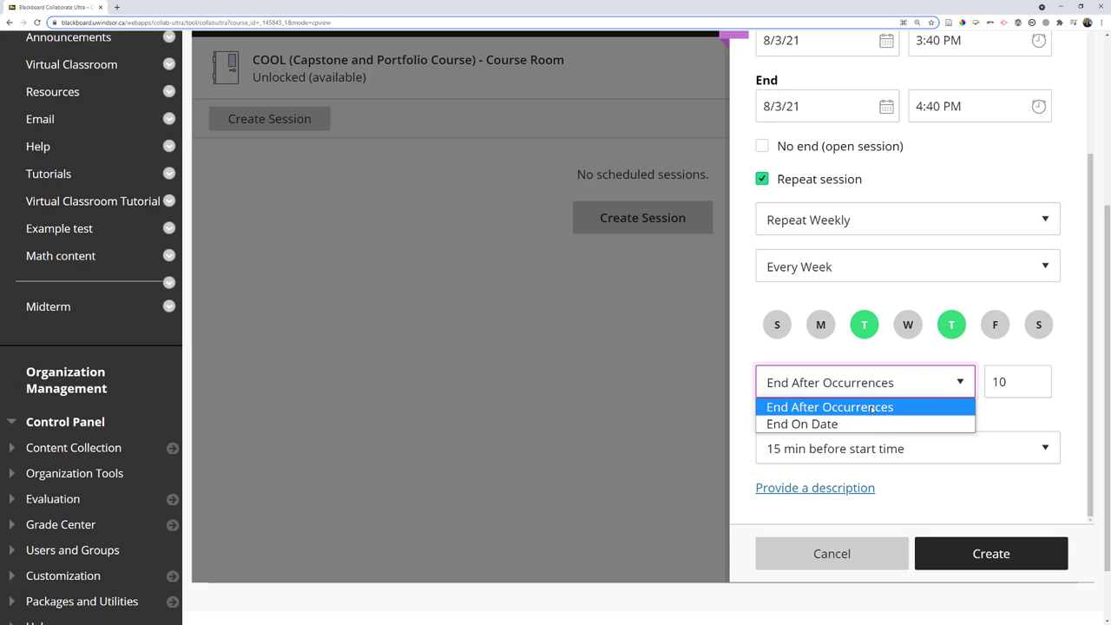
pyautogui.click(874, 422)
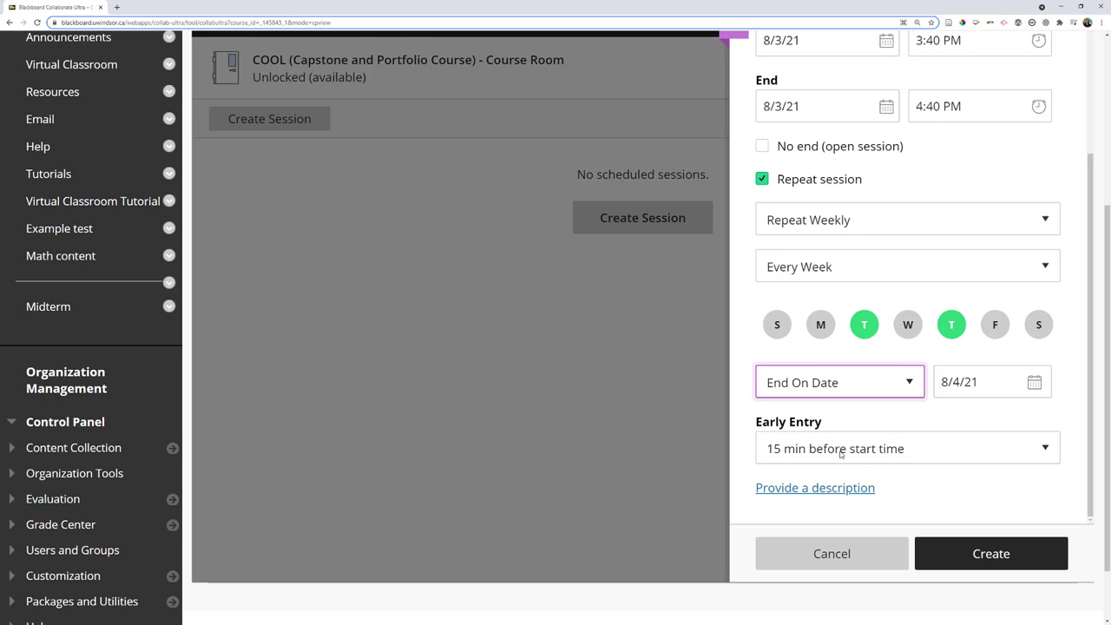
pyautogui.click(834, 450)
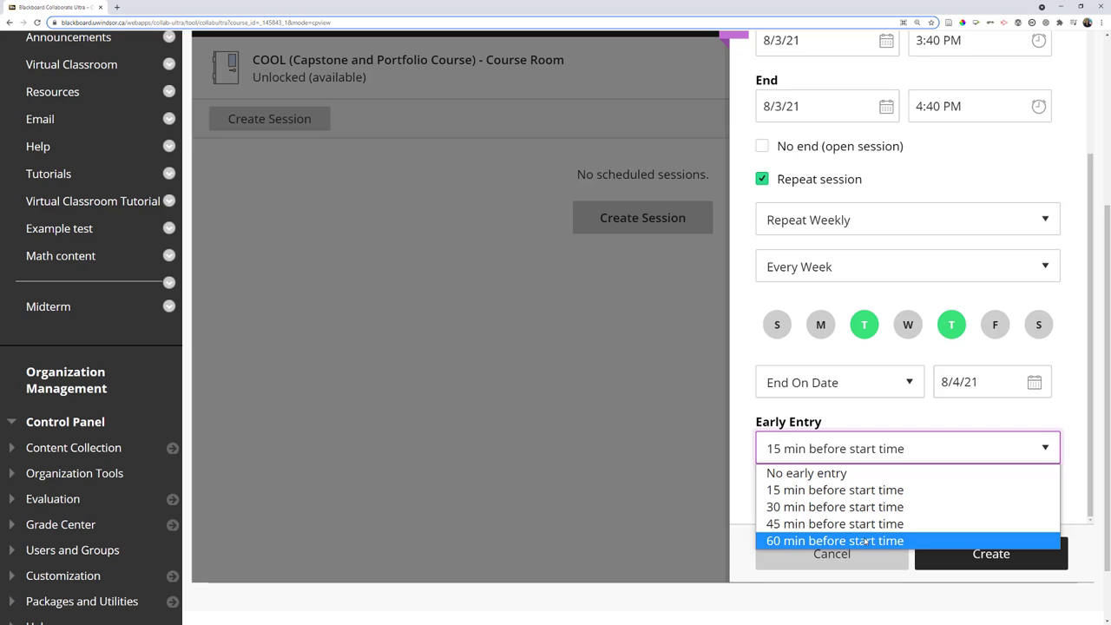
pyautogui.click(835, 489)
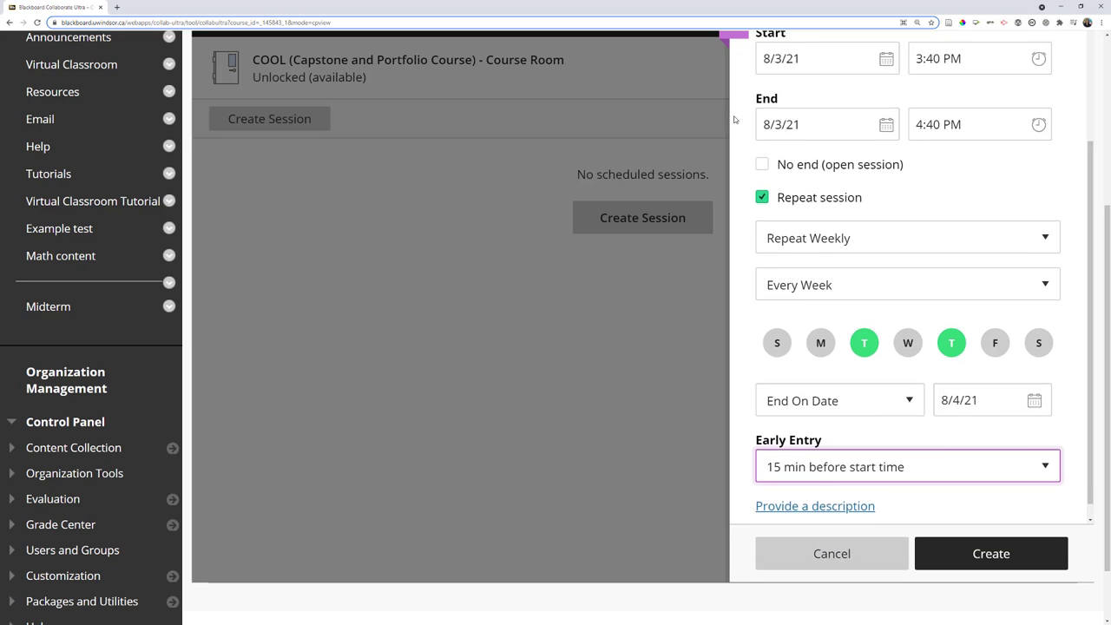
# Allow guest access to the asdfasfa session, create the session, and close its details.
pyautogui.scroll(2, 903, 347)
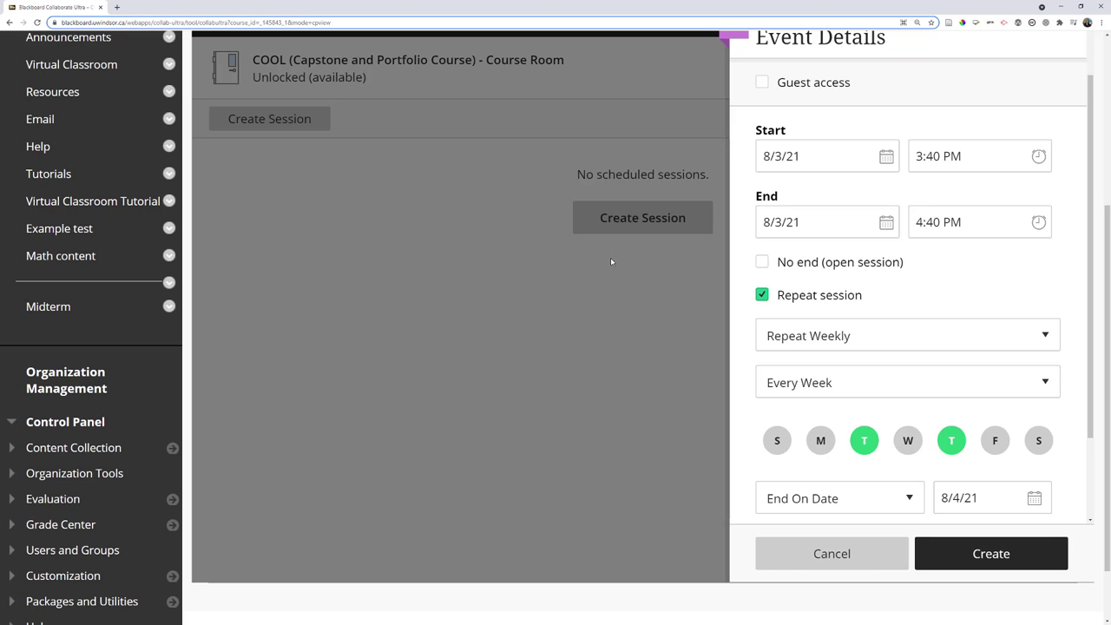
pyautogui.scroll(5, 789, 318)
pyautogui.scroll(2, 770, 221)
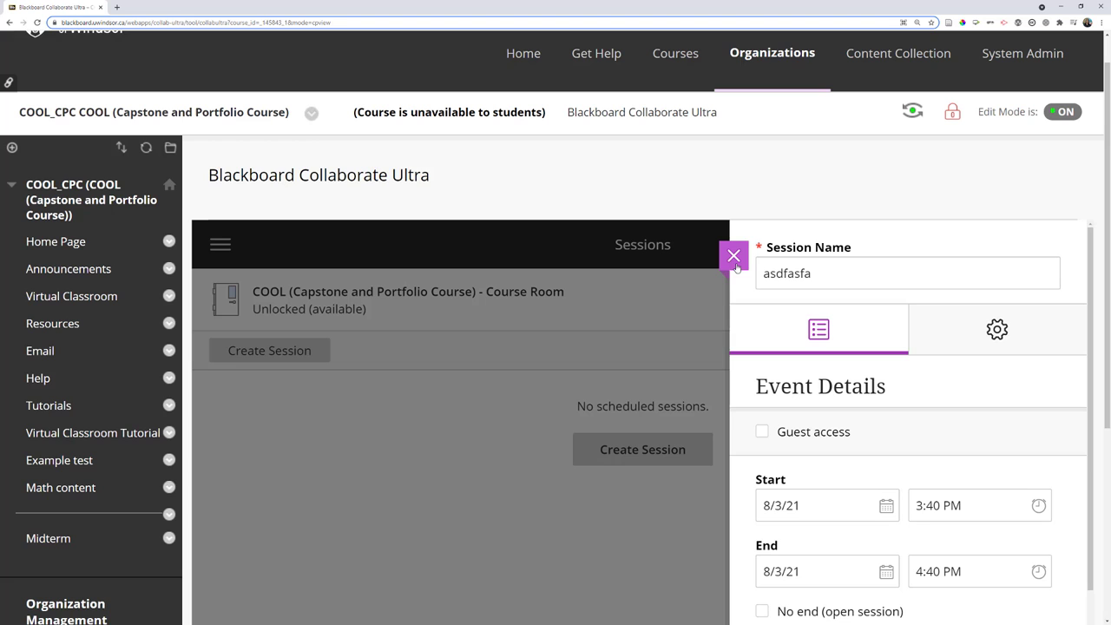
pyautogui.click(821, 434)
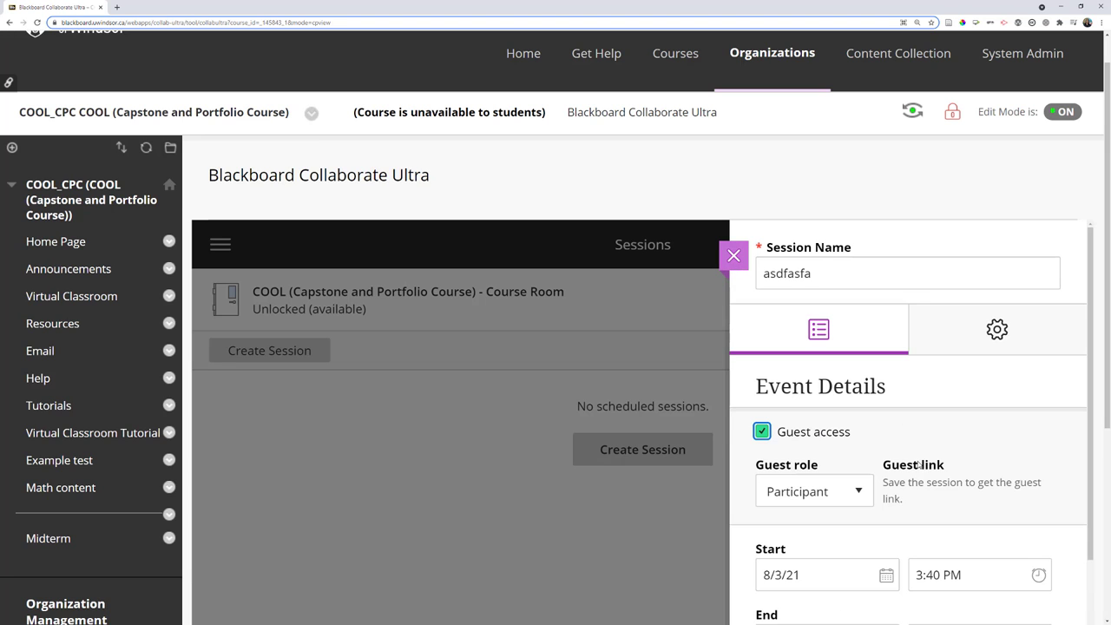
pyautogui.scroll(-7, 918, 466)
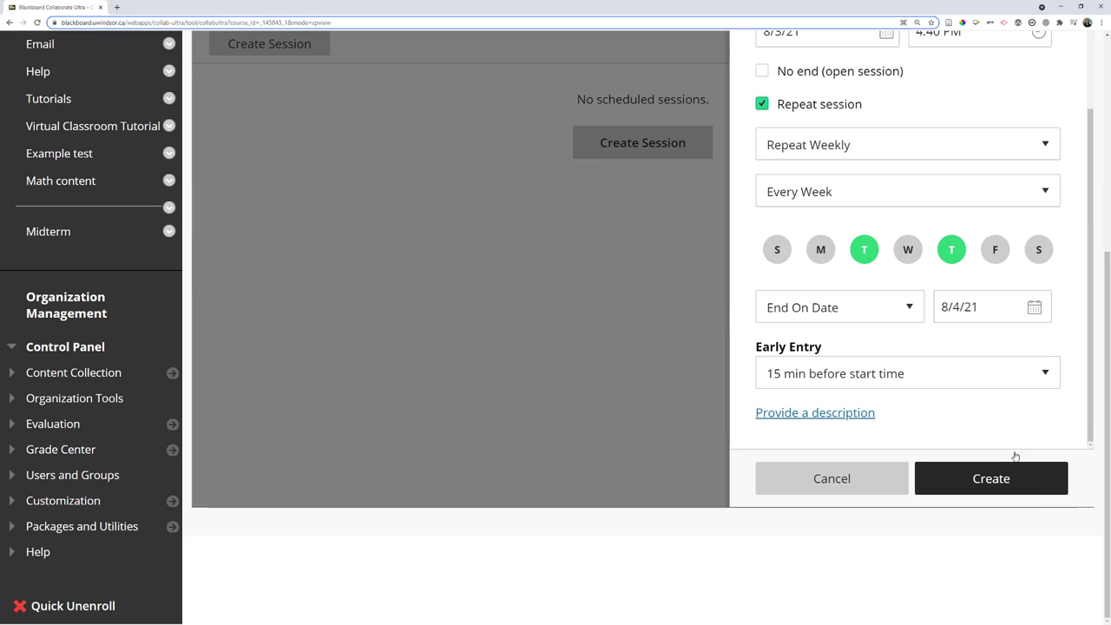
pyautogui.click(1016, 481)
pyautogui.scroll(3, 767, 133)
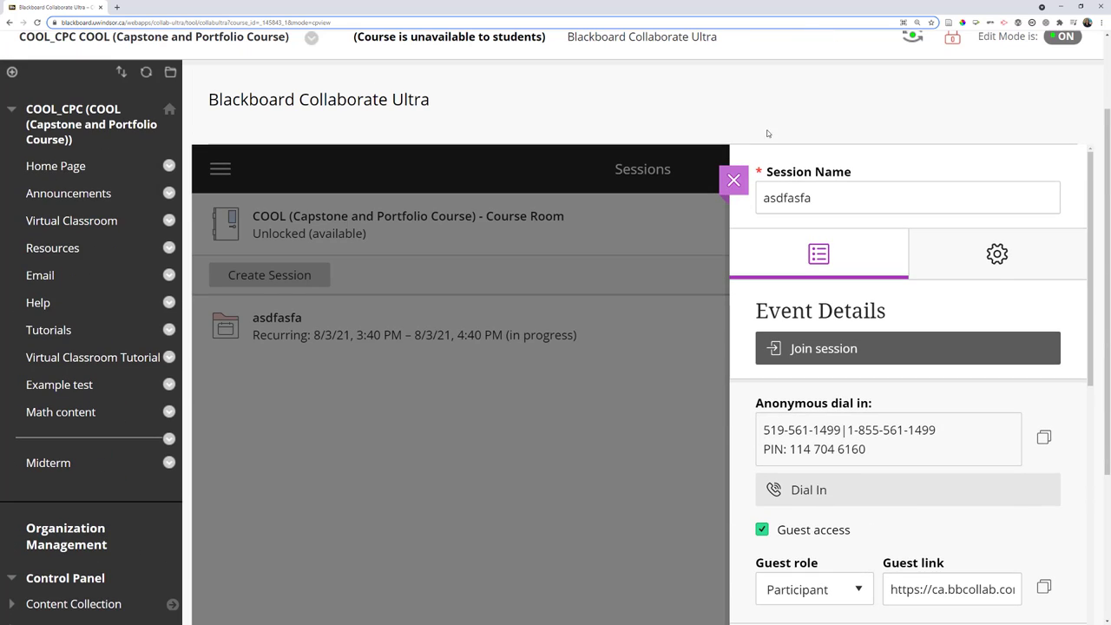
pyautogui.click(734, 180)
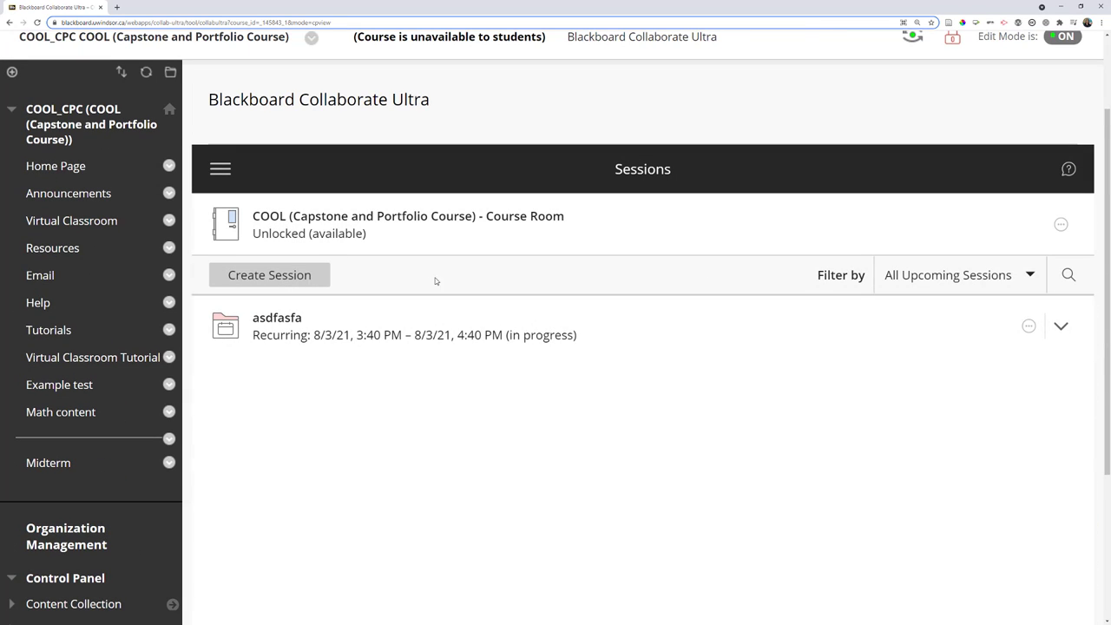
# Expand the recurring asdfasfa session, and open the course room's details to review its join, dial-in and guest link options.
pyautogui.click(804, 350)
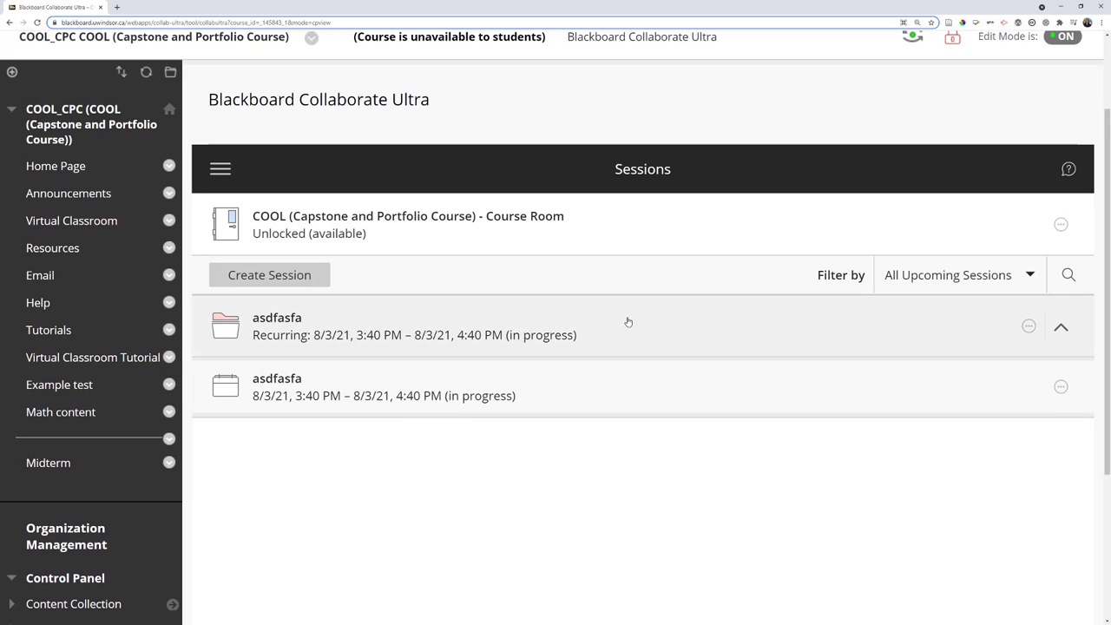
pyautogui.click(630, 243)
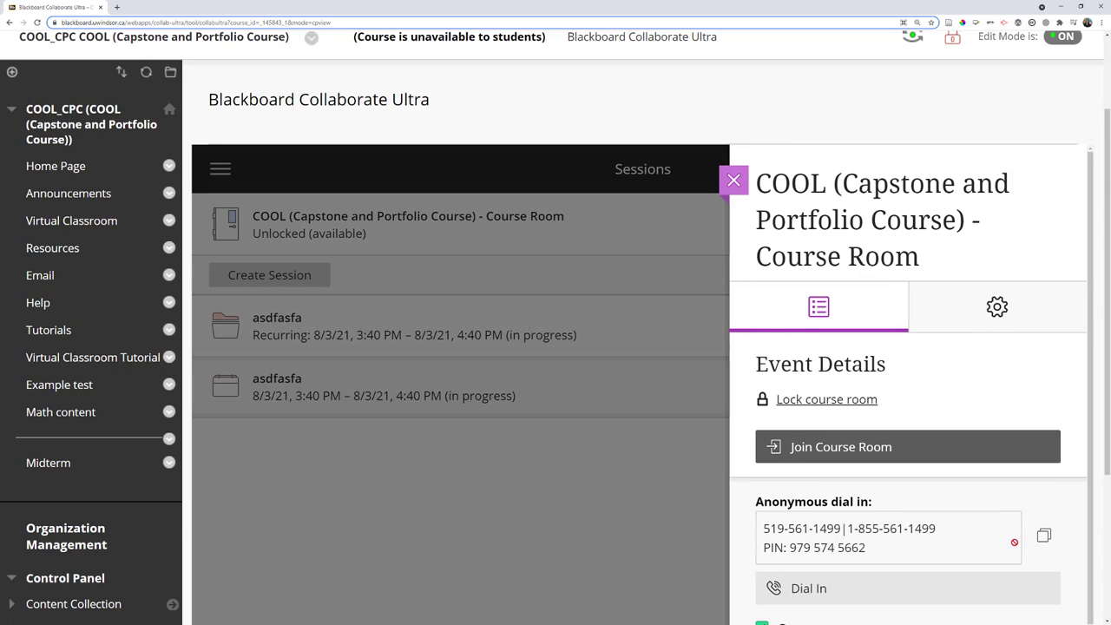
pyautogui.scroll(-2, 873, 538)
pyautogui.scroll(-3, 936, 516)
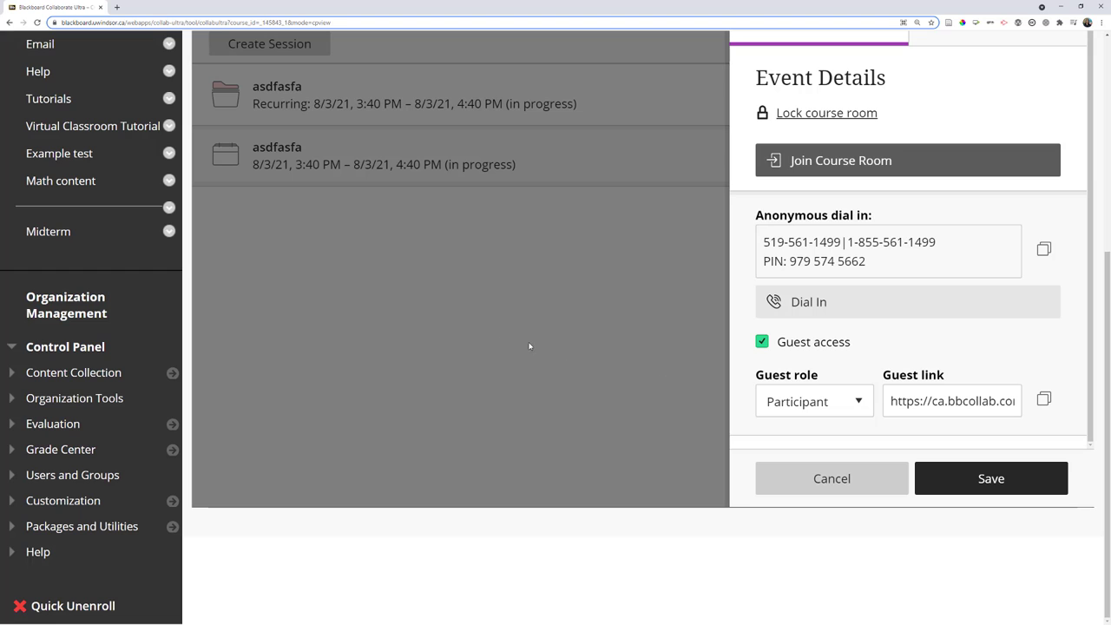
pyautogui.scroll(5, 530, 346)
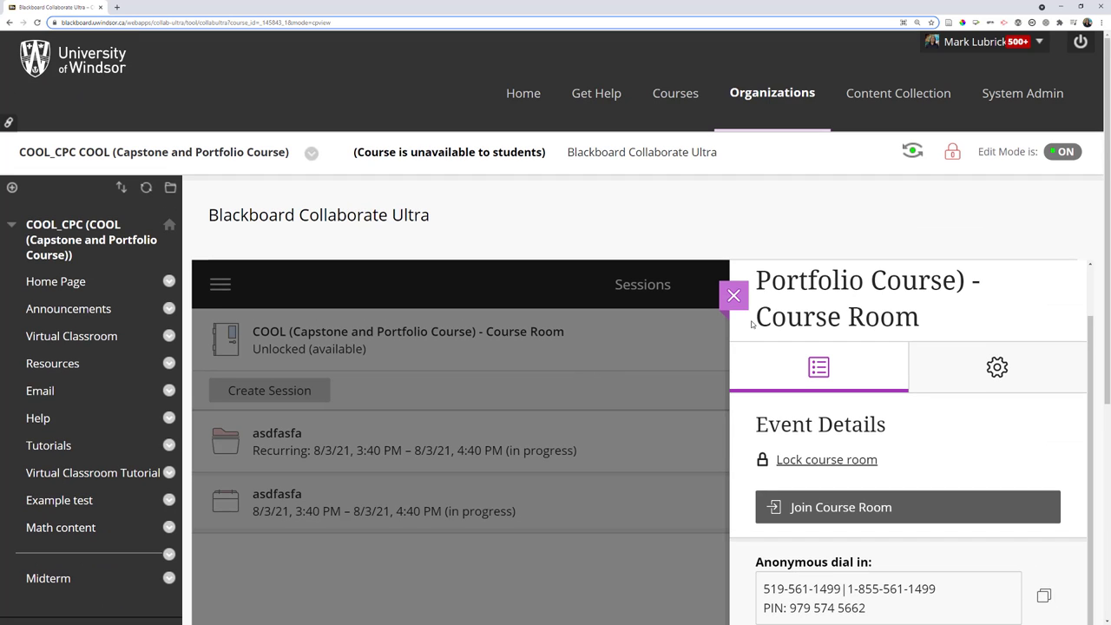